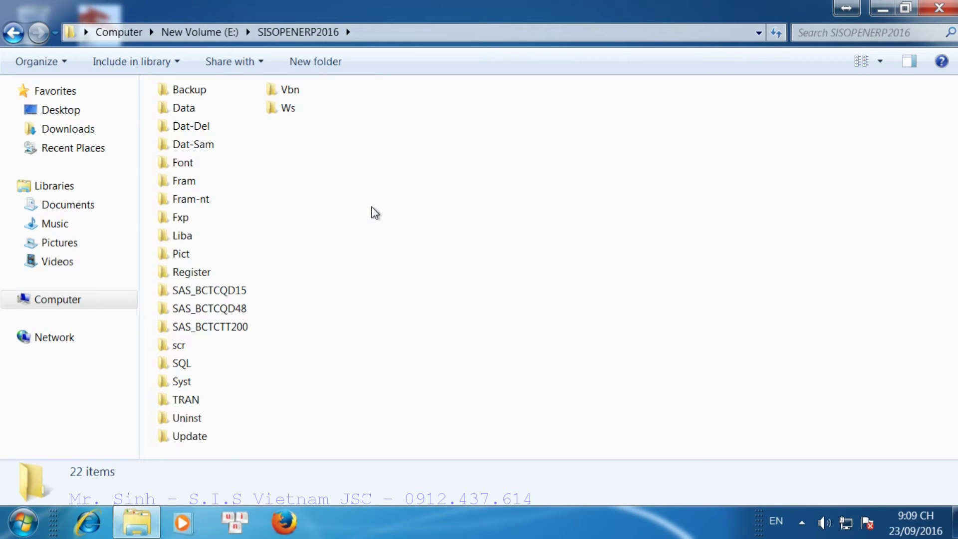
key(ctrl+a)
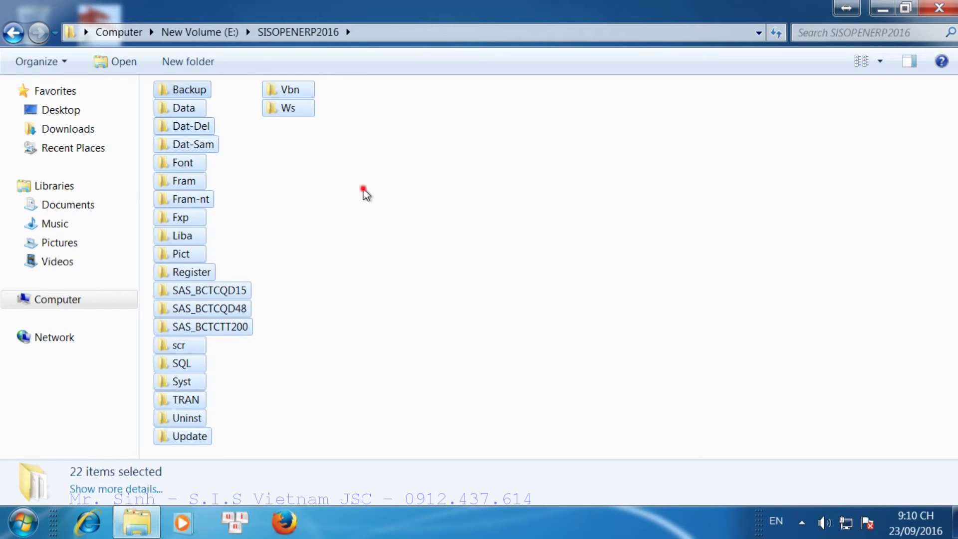
click(363, 189)
click(364, 190)
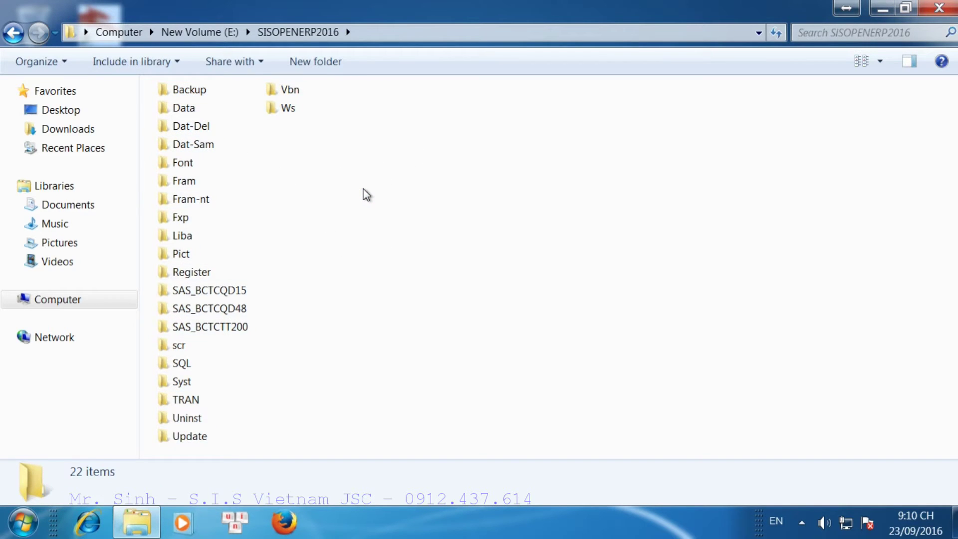
click(363, 189)
Copy all folders in E:\SISOPENERP2016 except Backup, Data and Update
key(ctrl+a)
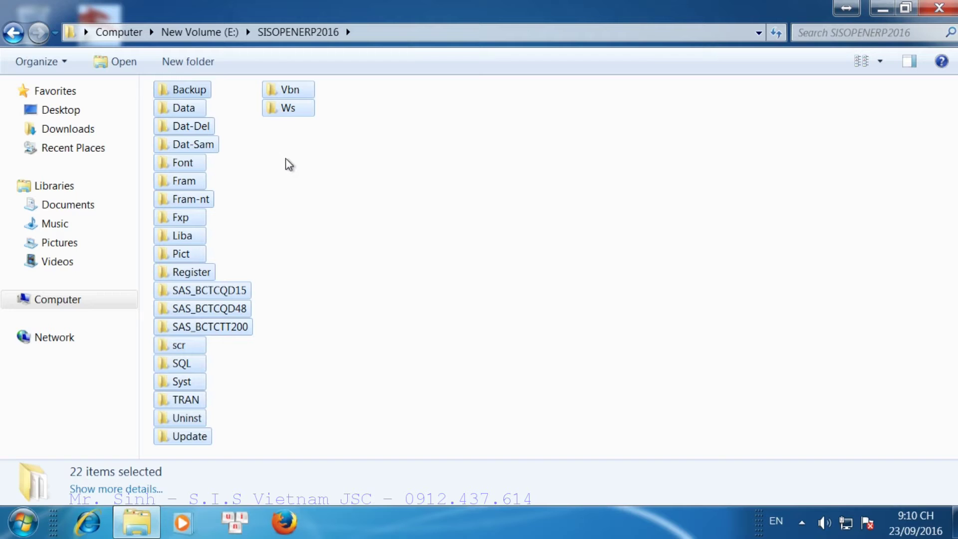
right_click(201, 95)
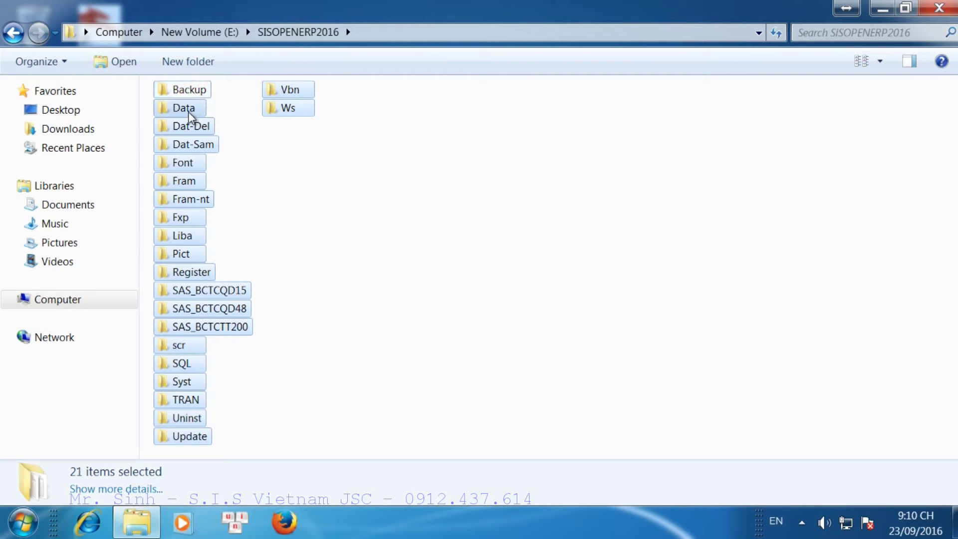
mouse_move(188, 112)
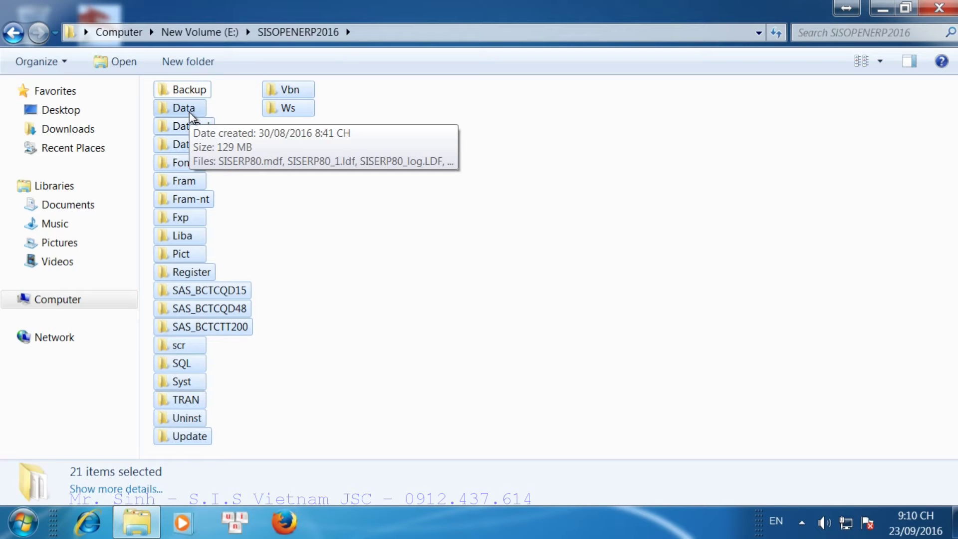
ctrl+click(194, 112)
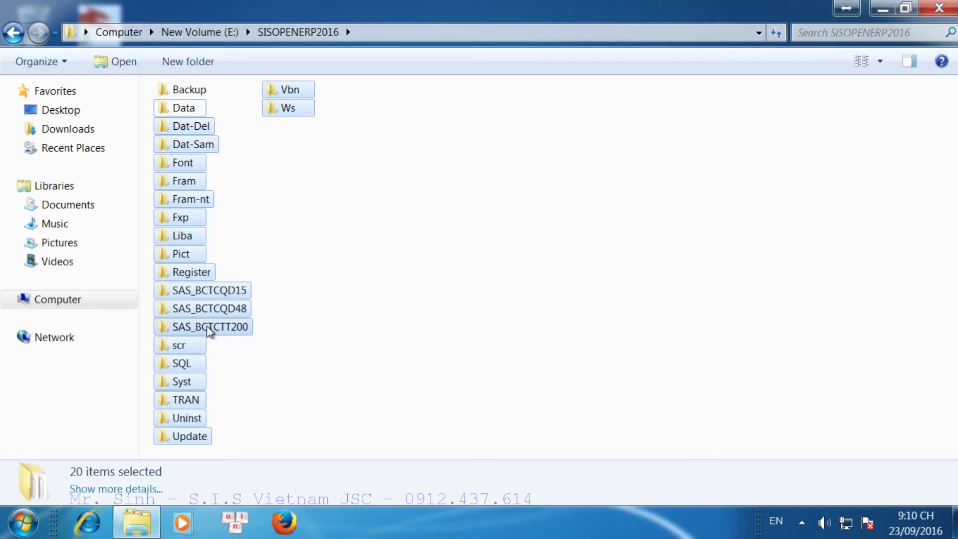
ctrl+click(194, 434)
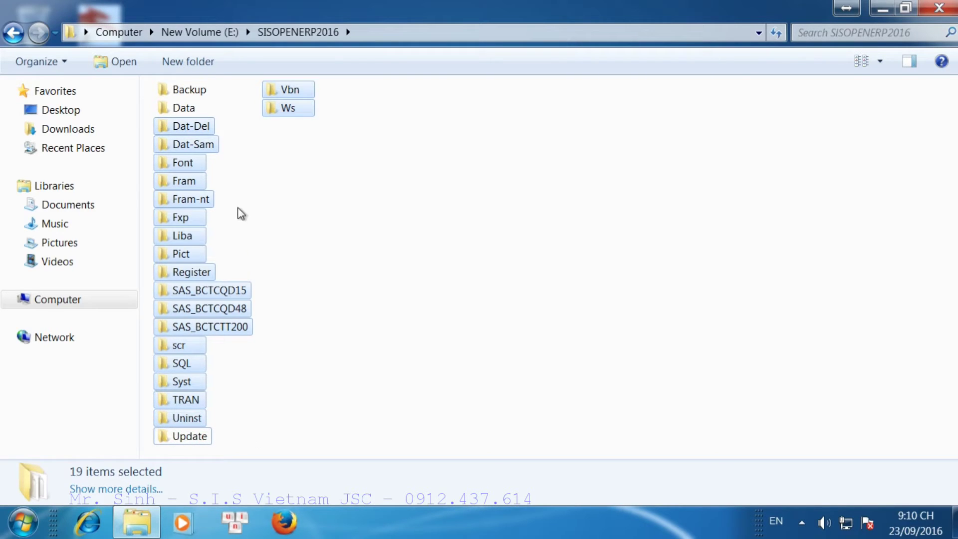
right_click(192, 127)
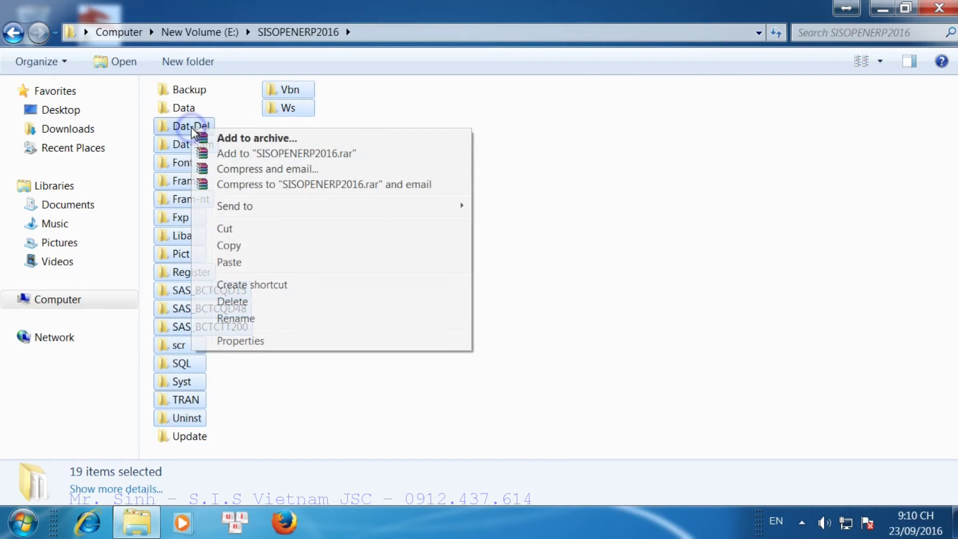
click(229, 246)
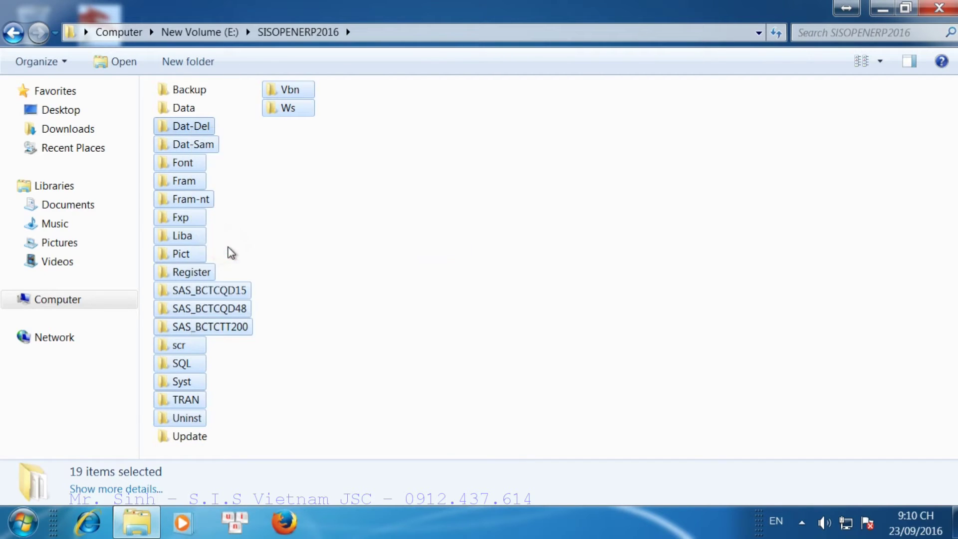
Create a folder named SISOPENERP2016 inside the Backup folder and paste the copied program folders into it
double_click(190, 94)
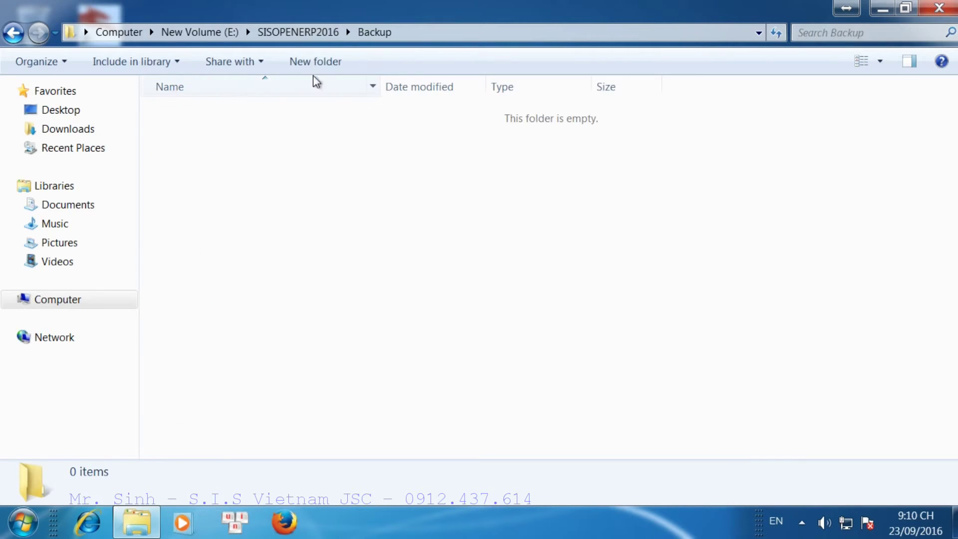
click(329, 67)
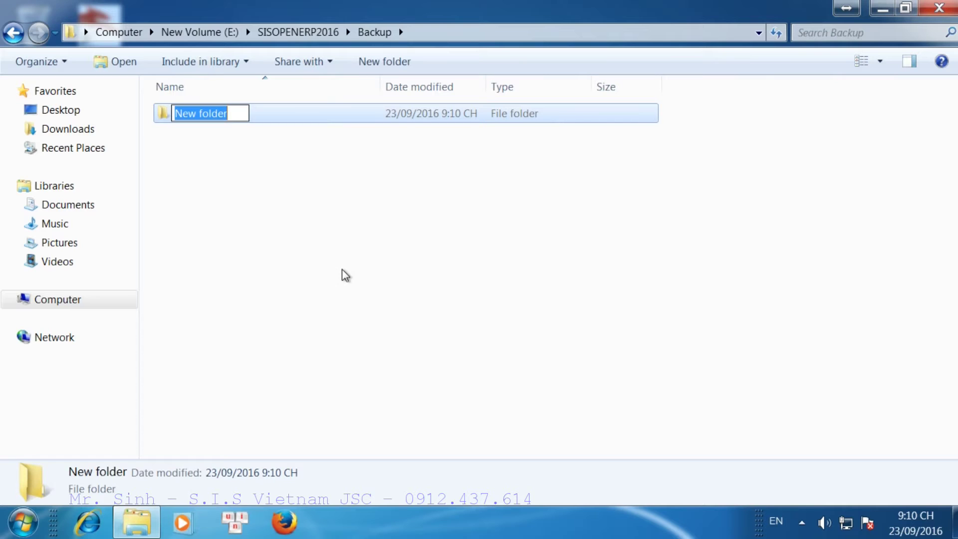
text(SA)
key(BackSpace)
text(ISOPEN)
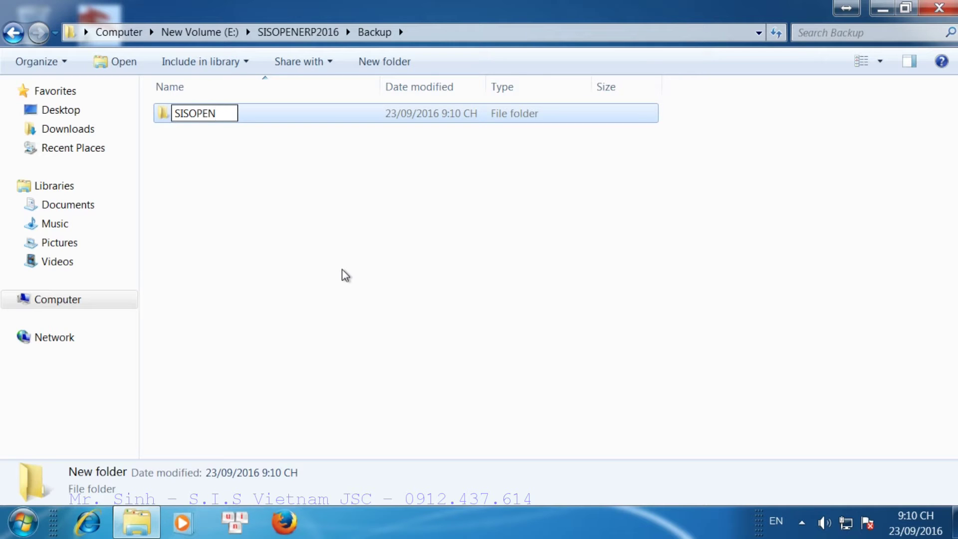
text(ERP2016)
key(Return)
key(Return)
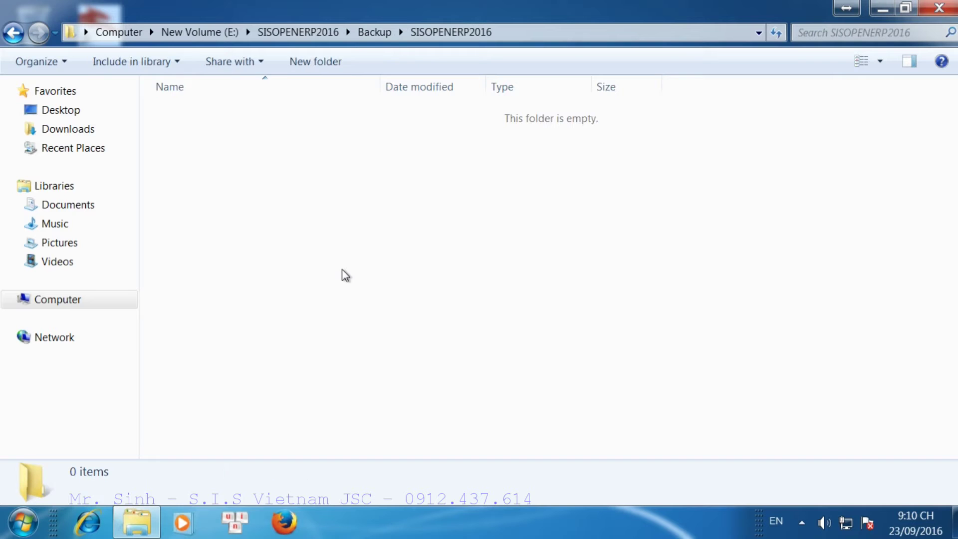
right_click(333, 259)
click(375, 364)
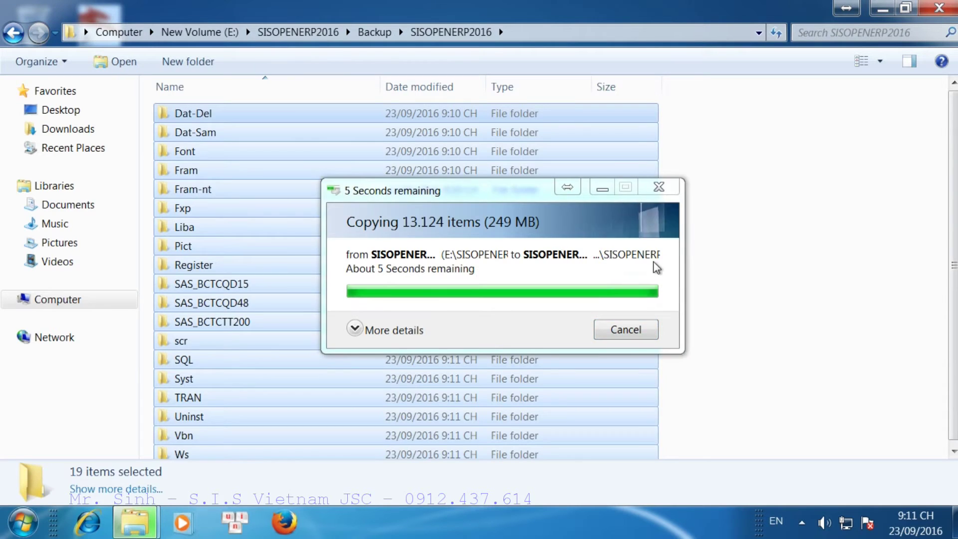
Compress the pasted folders into the archive SISOPENERP2016.rar, letting the compression run in the background
right_click(248, 137)
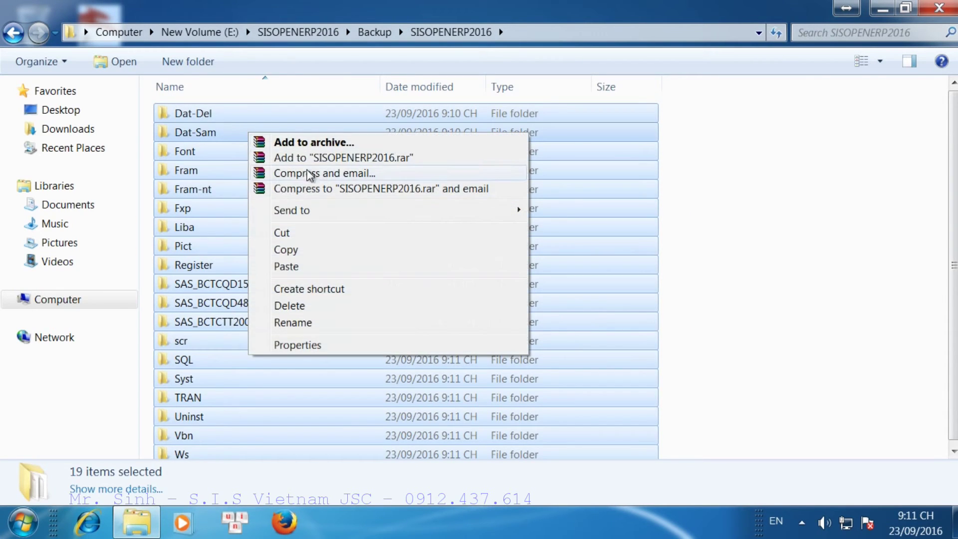
click(322, 159)
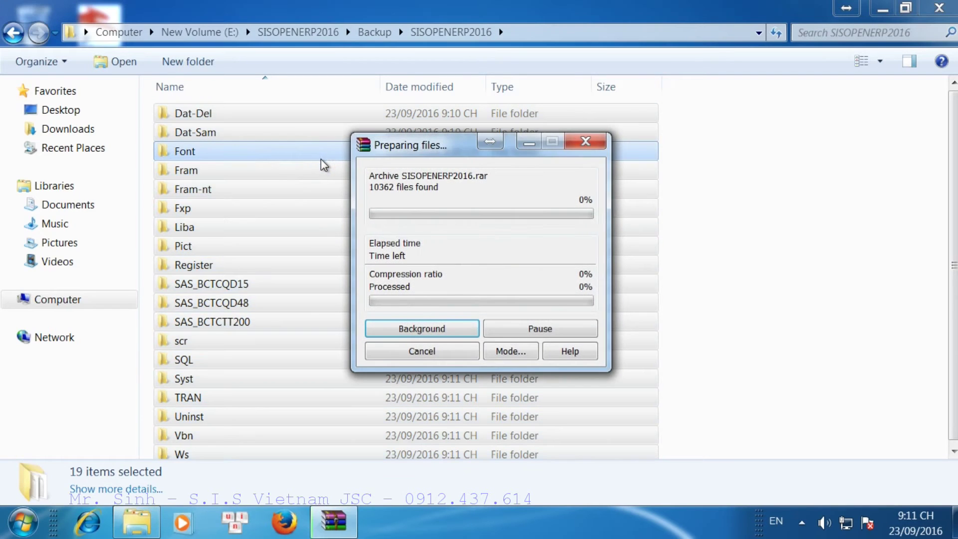
drag(404, 150, 730, 151)
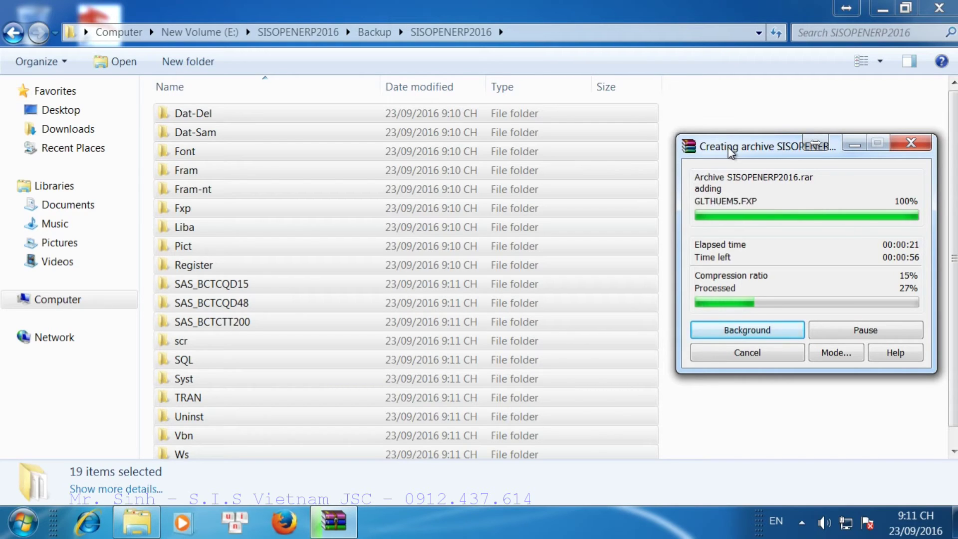
click(747, 330)
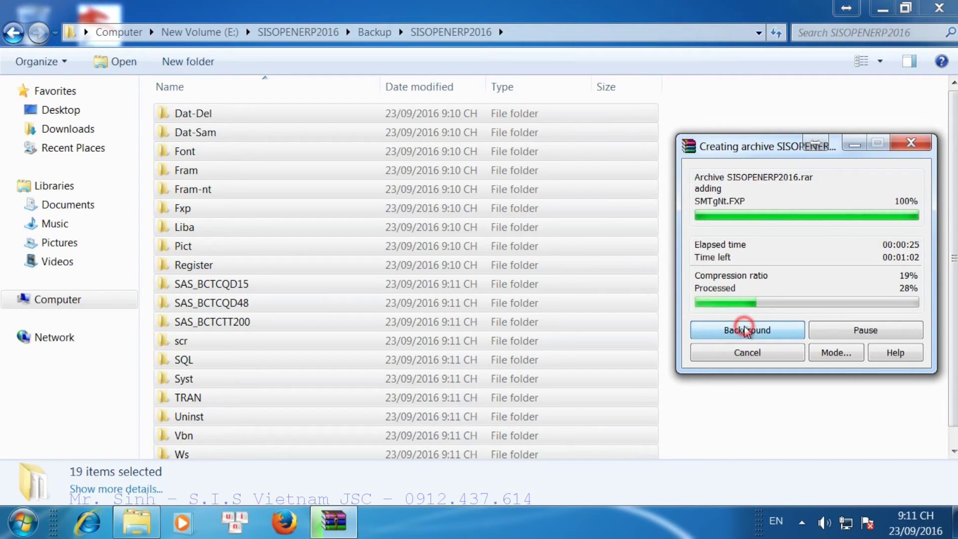
click(780, 274)
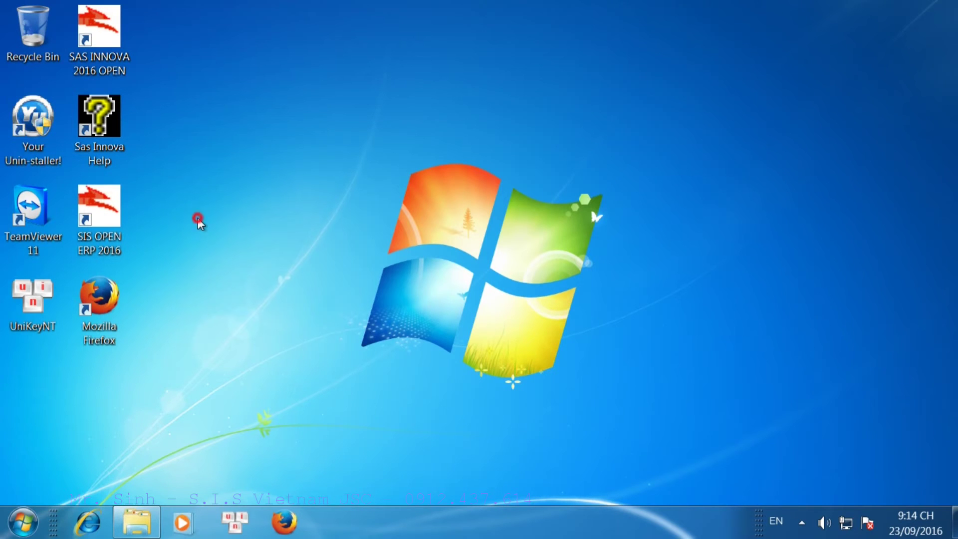
Launch SIS OPEN ERP 2016 from the desktop and open "Quản lý và bảo trì số liệu" under "Hệ thống"
double_click(99, 212)
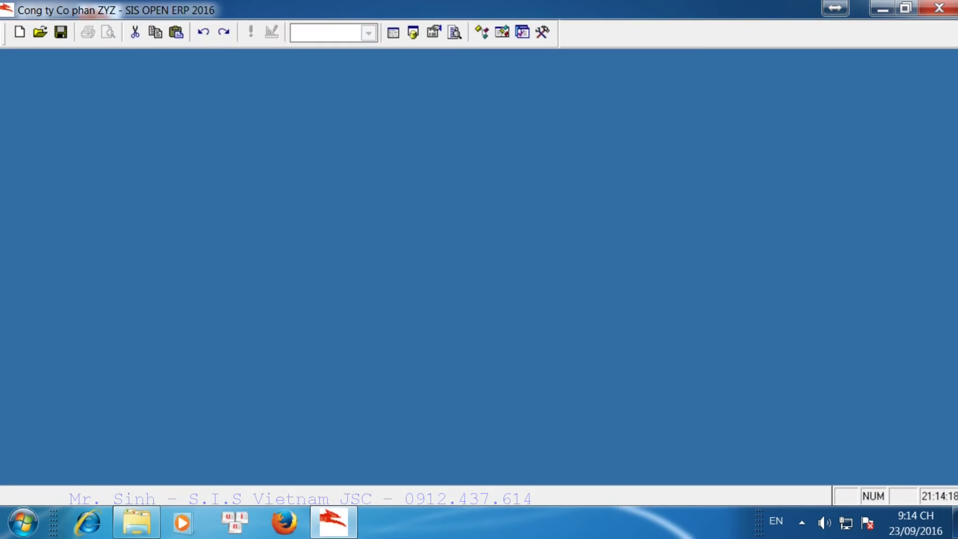
key(Return)
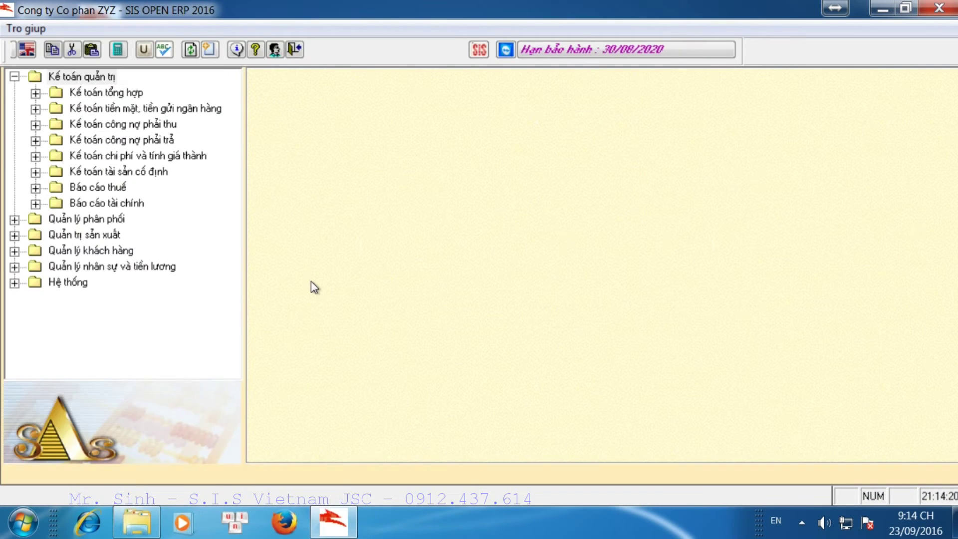
click(57, 283)
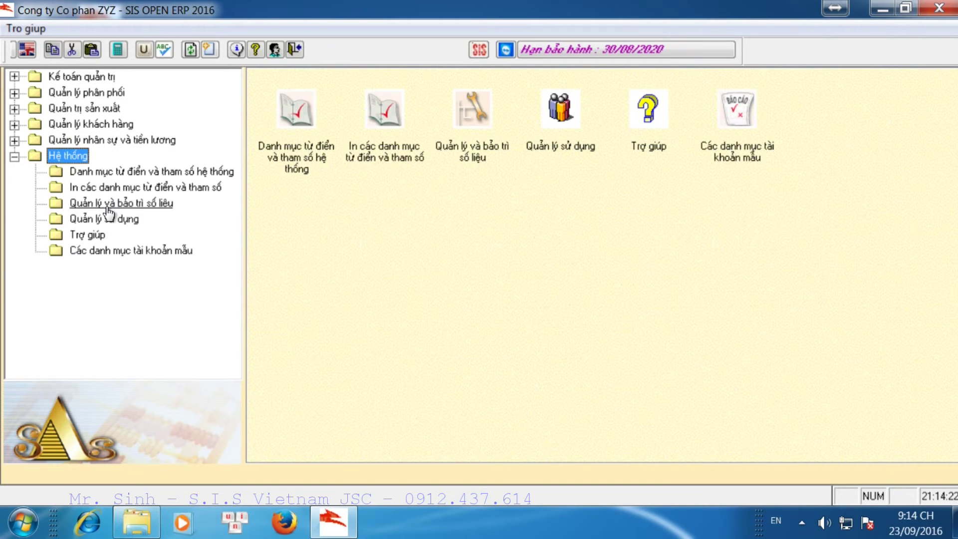
click(105, 204)
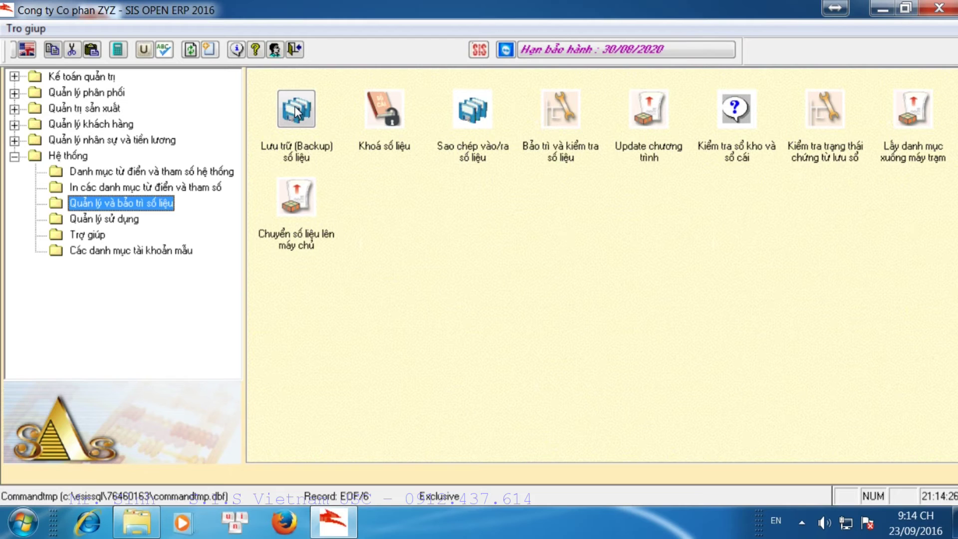
Run "Lưu trữ (Backup) số liệu" and confirm backing up the entire database to the server
click(296, 108)
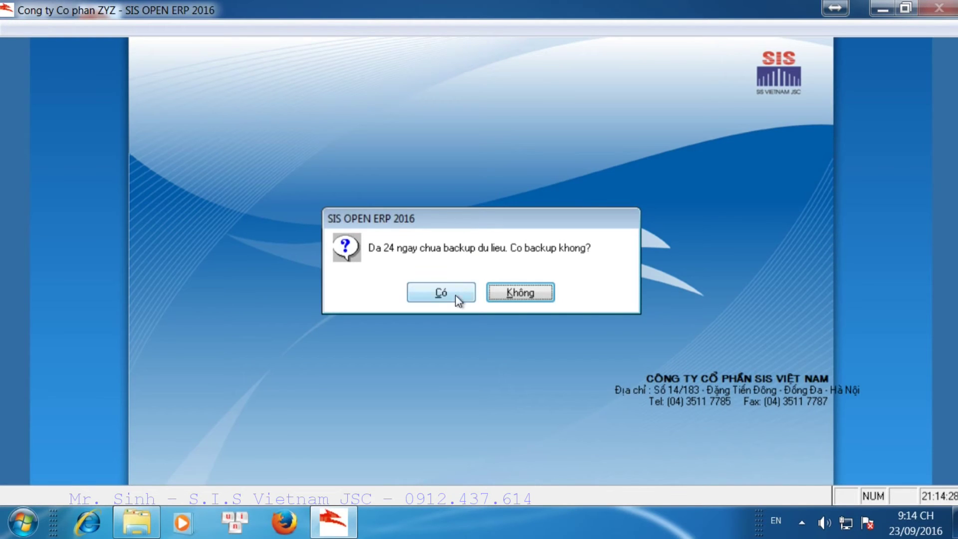
click(441, 293)
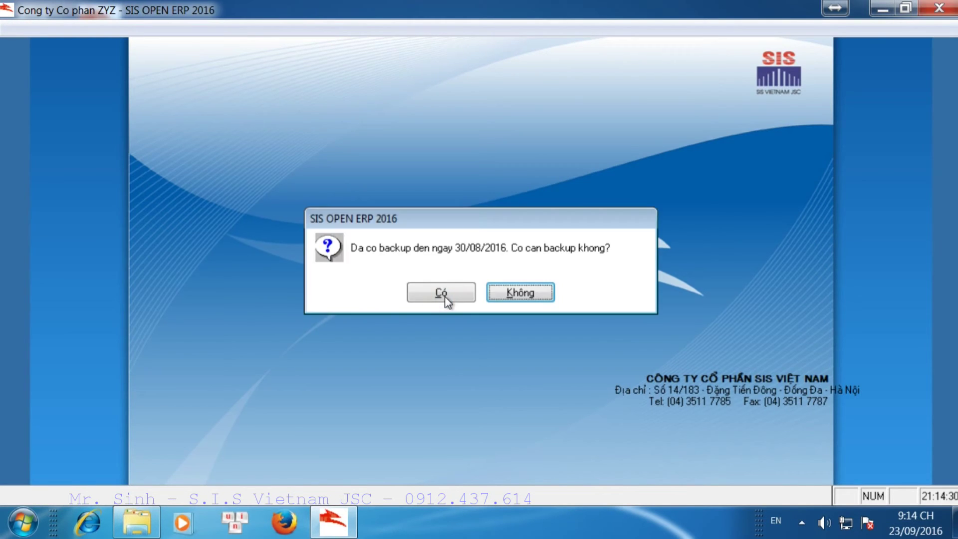
click(443, 293)
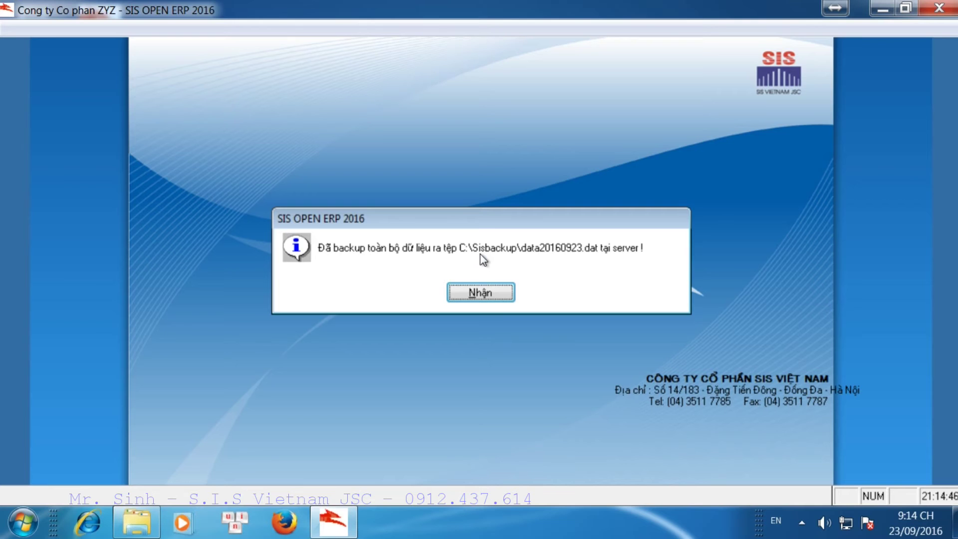
click(474, 294)
Exit SIS OPEN ERP 2016, declining another data backup
click(295, 49)
click(455, 311)
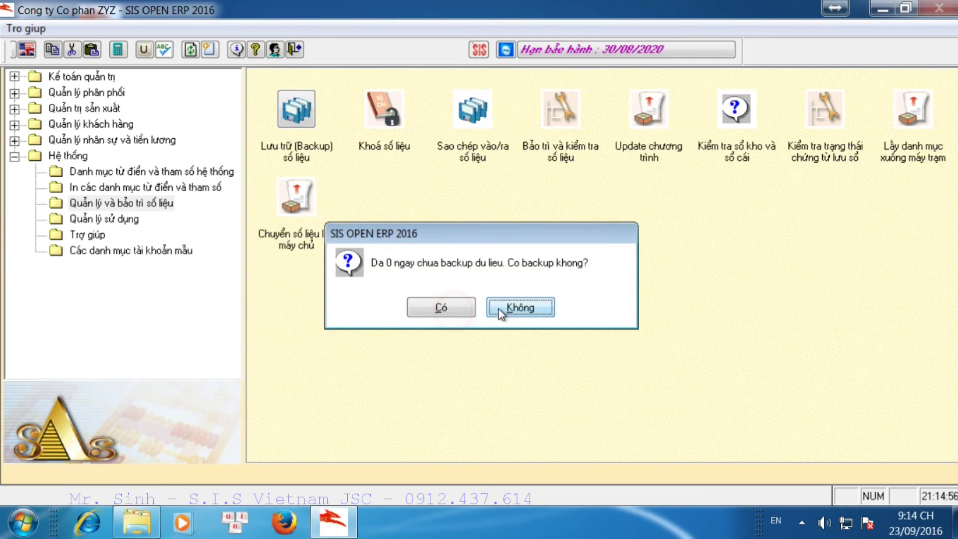
click(502, 309)
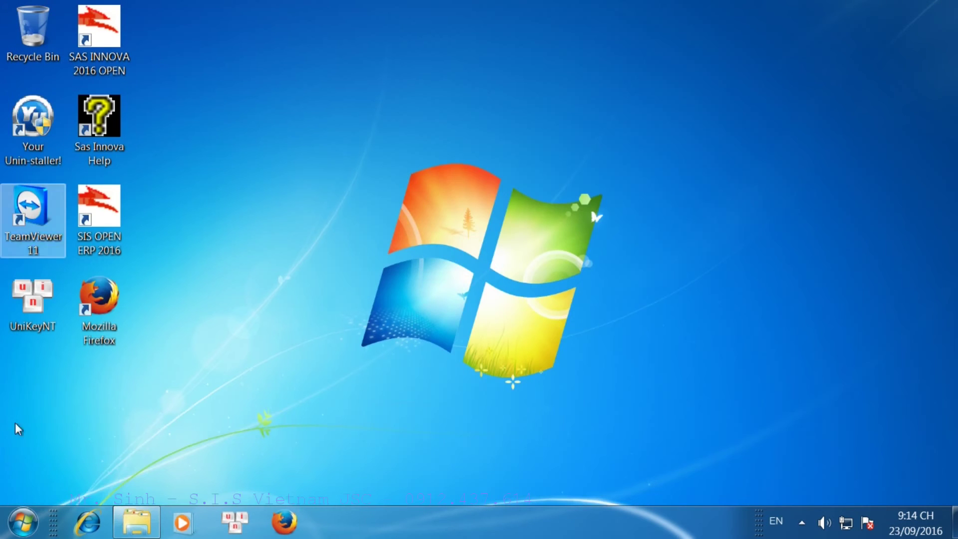
Open the Sisbackup folder on Local Disk (C:) in Windows Explorer
click(23, 525)
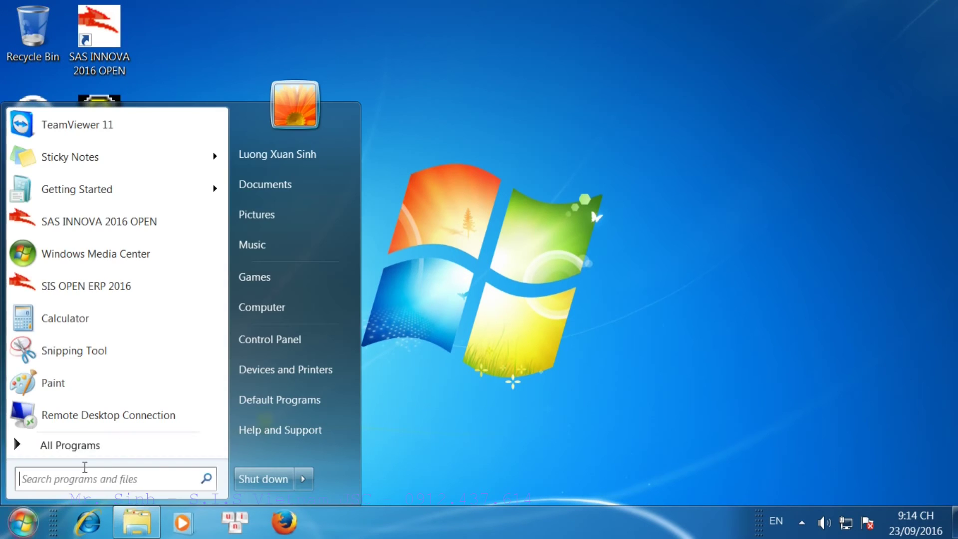
click(282, 309)
click(264, 136)
double_click(264, 136)
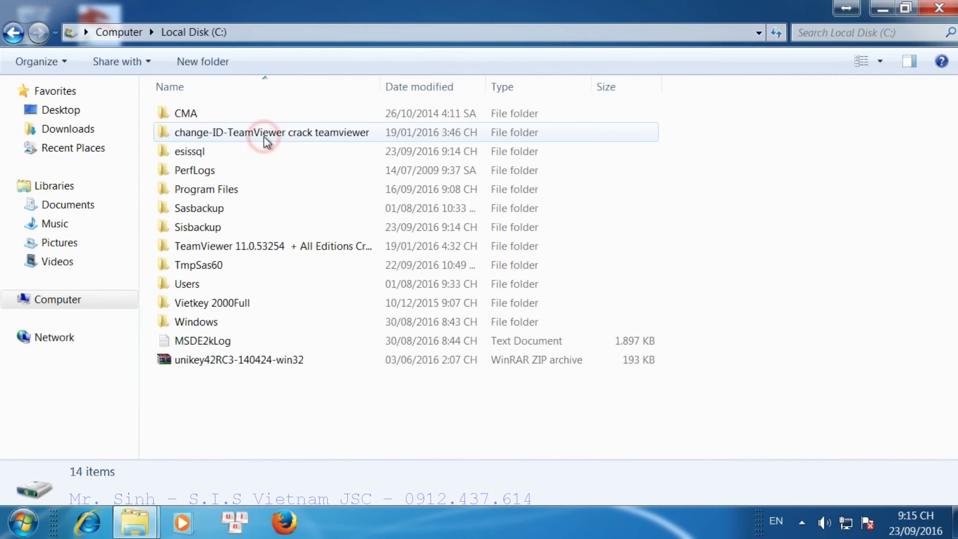
click(199, 228)
double_click(202, 237)
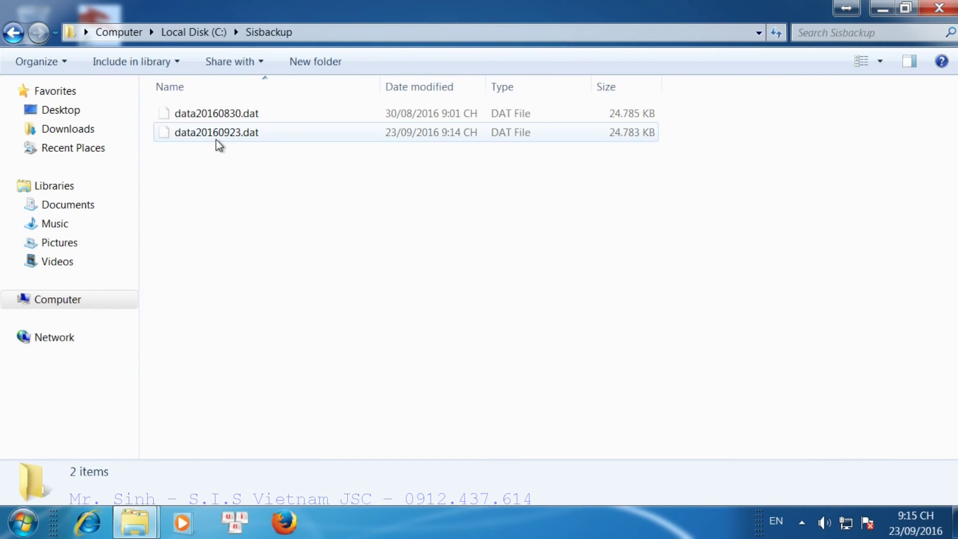
Compress data20160923.dat into data20160923.rar and select the new archive
click(218, 145)
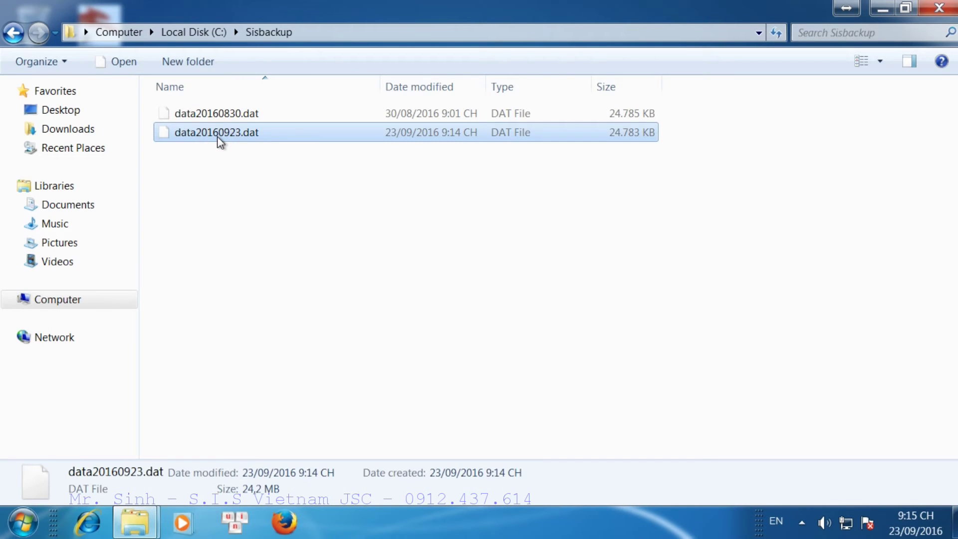
right_click(218, 141)
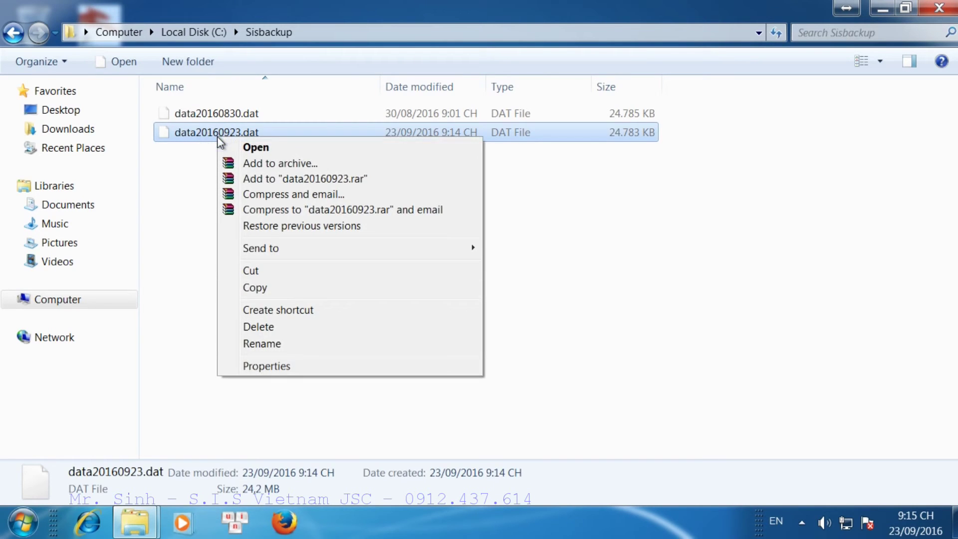
click(252, 180)
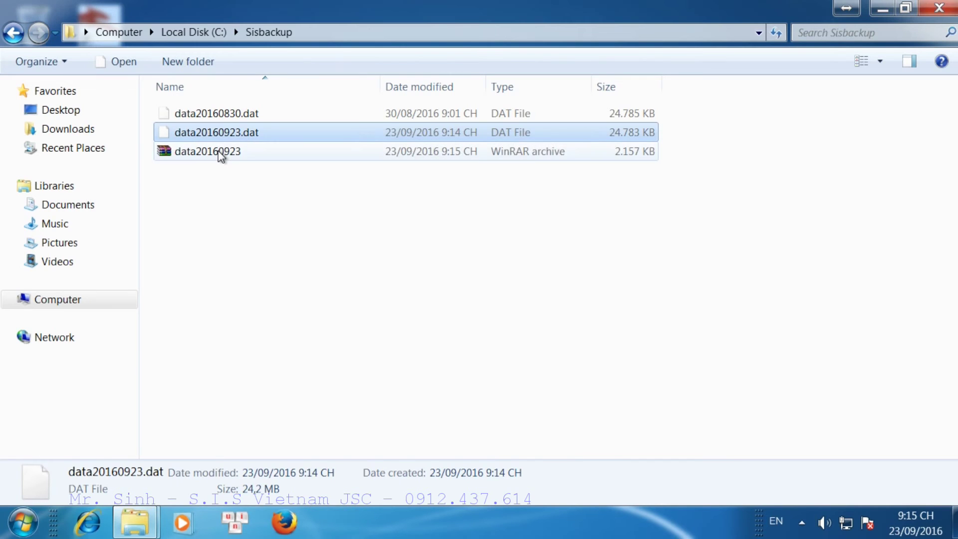
click(220, 152)
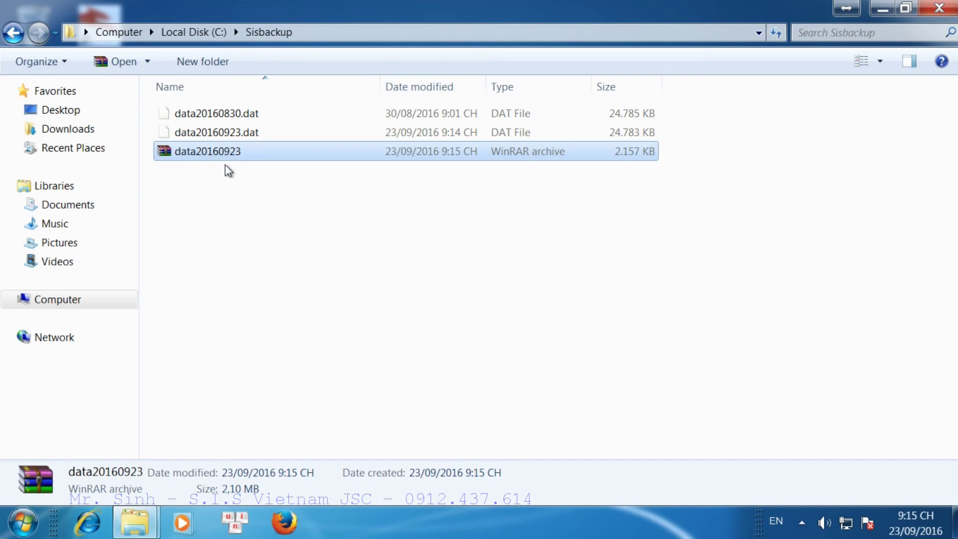
Copy the data20160923 WinRAR archive and open folder D on the Shared Folders (Z:) drive
right_click(225, 155)
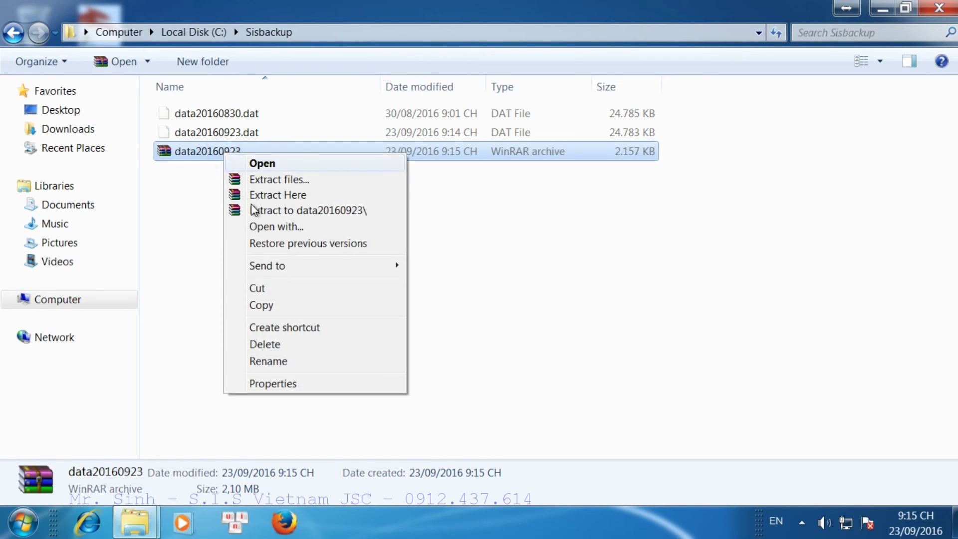
click(258, 305)
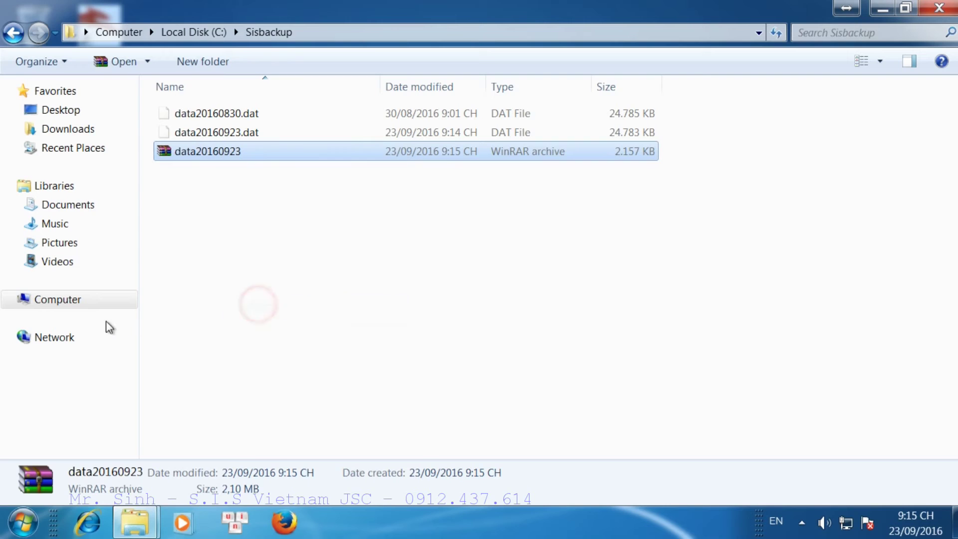
click(69, 302)
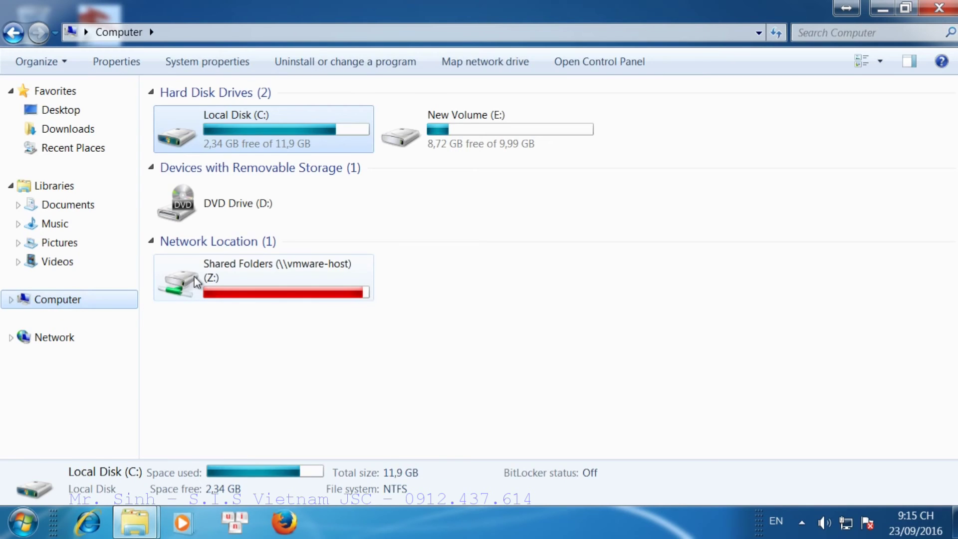
double_click(193, 277)
double_click(179, 116)
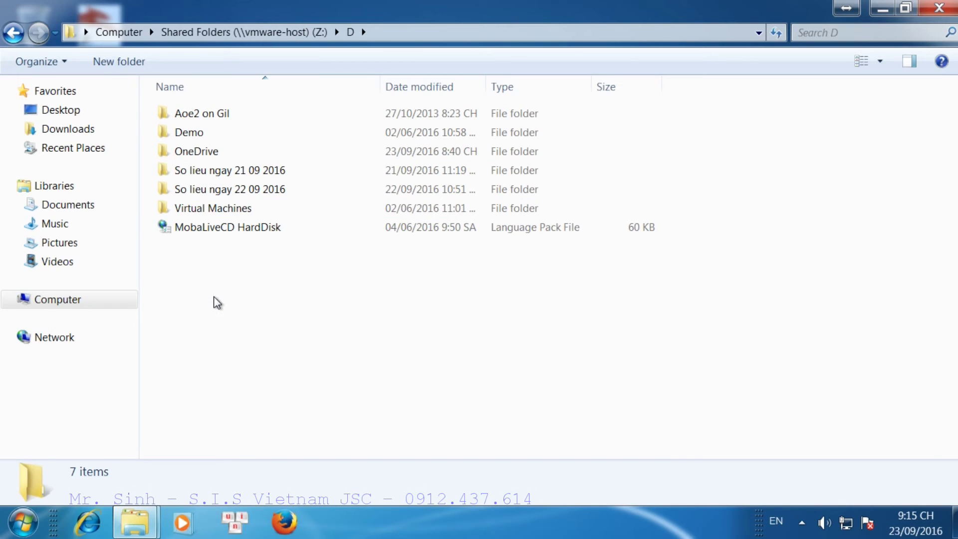
Create a folder named "So lieu ngay 23 09 2016" in folder D
click(136, 60)
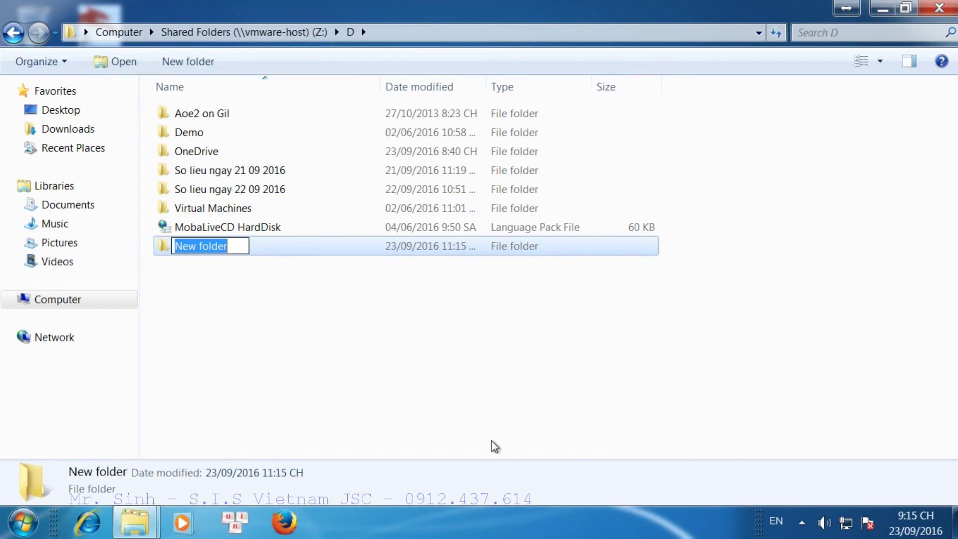
text(So lieu)
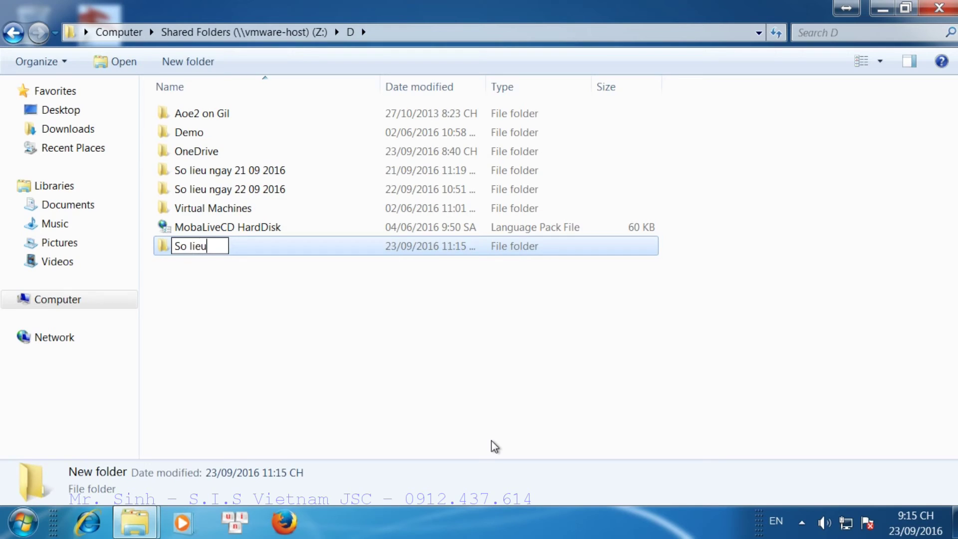
text( ngay 23)
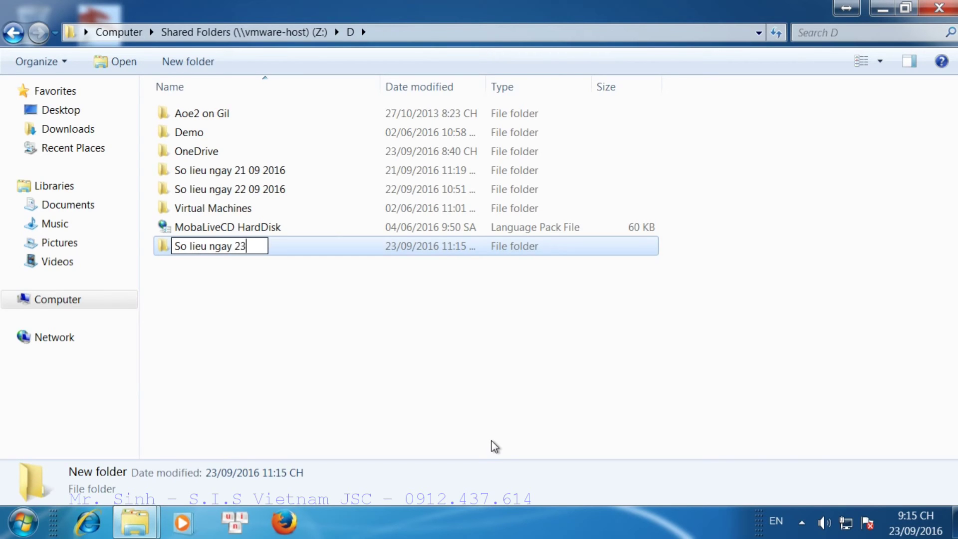
text( 09 2016)
key(Return)
Open the "So lieu ngay 23 09 2016" folder and paste the data20160923 archive into it
key(Return)
right_click(299, 272)
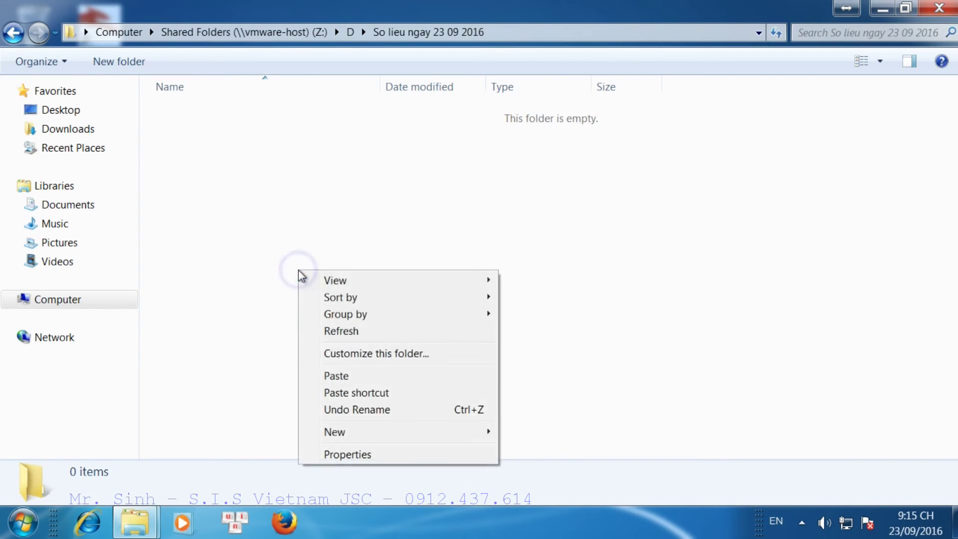
click(325, 376)
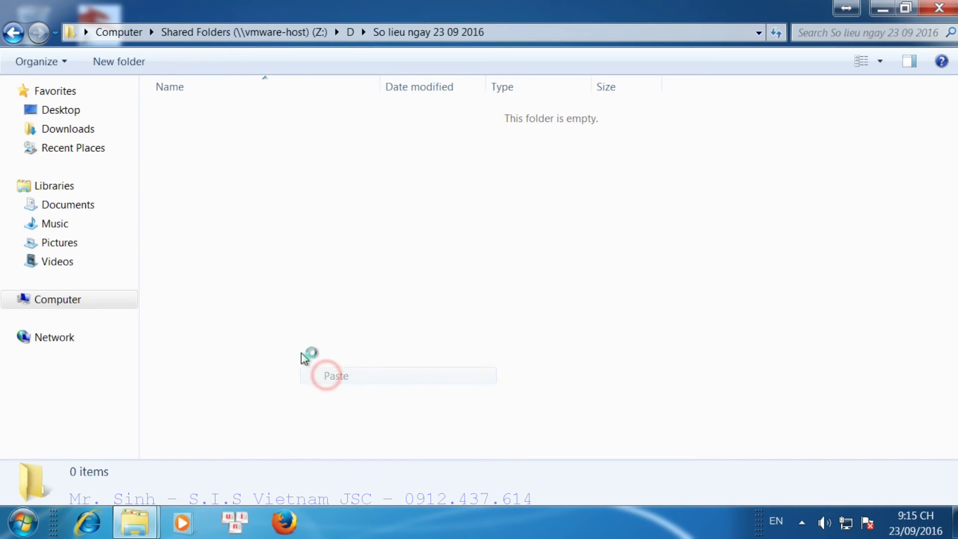
Open the SISOPENERP2016 folder inside SISOPENERP2016\Backup on New Volume (E:)
click(74, 297)
double_click(425, 135)
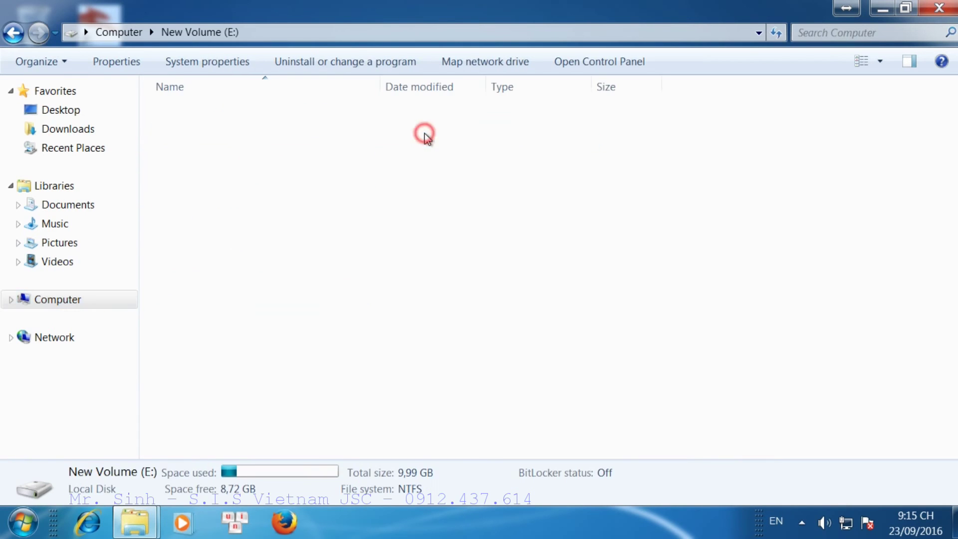
double_click(222, 132)
double_click(199, 94)
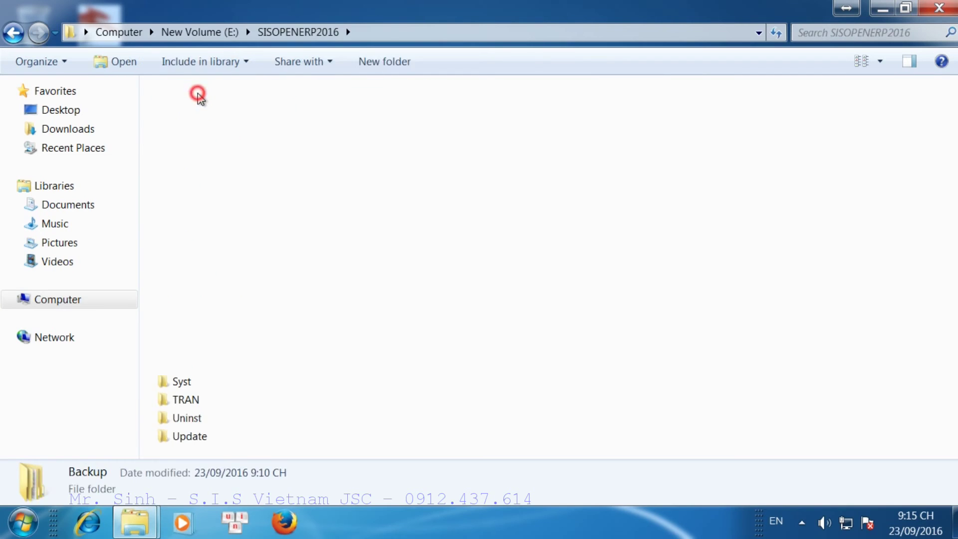
click(199, 111)
double_click(189, 115)
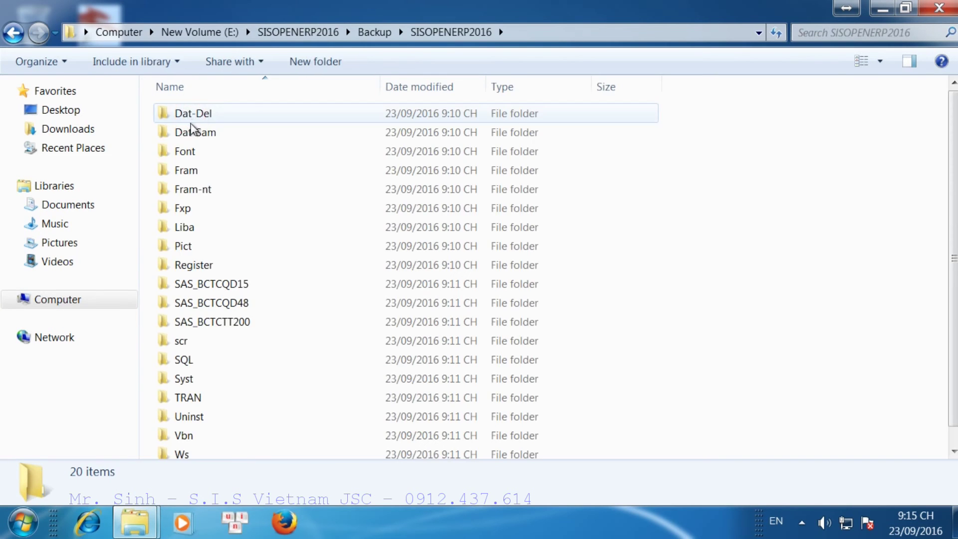
Show the backup folder's contents in List view and copy the SISOPENERP2016 WinRAR archive
scroll(274, 286, down, 1)
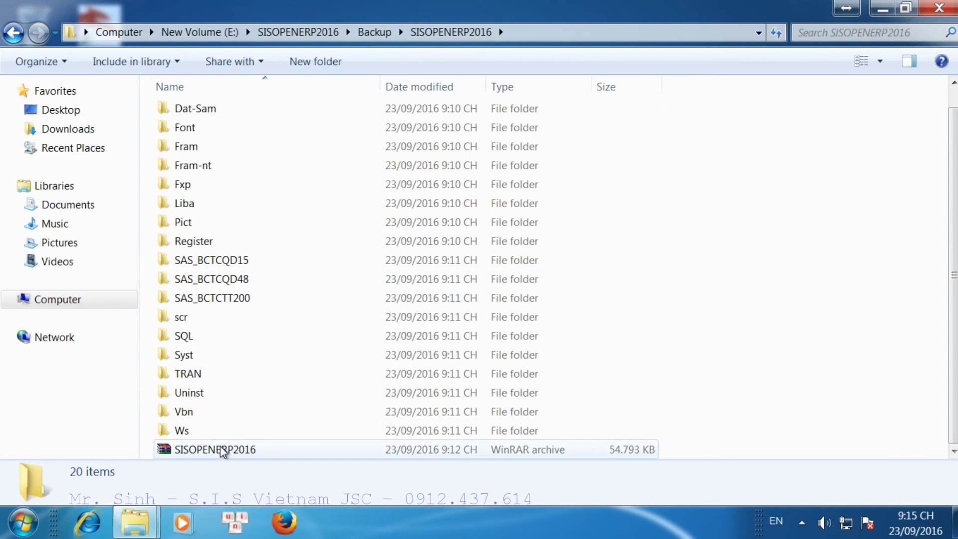
click(878, 66)
click(872, 138)
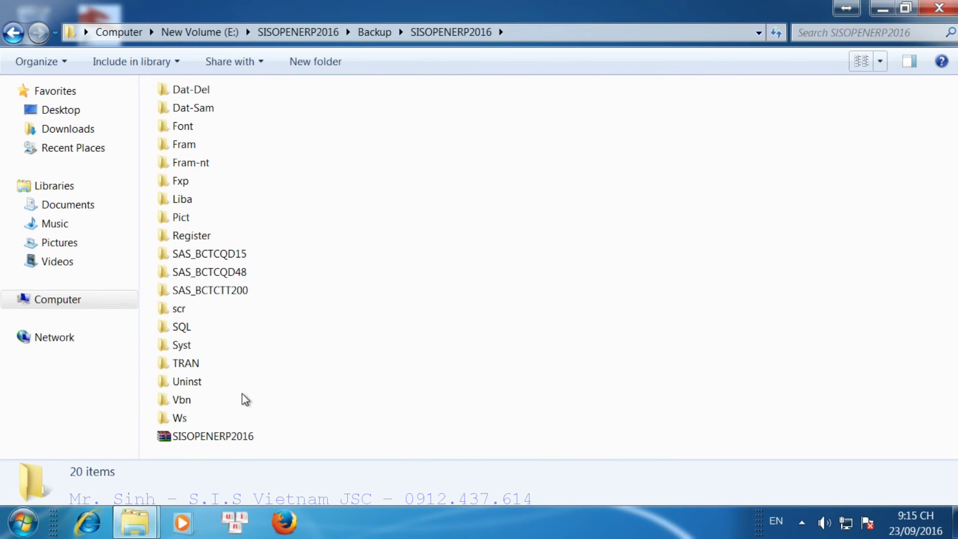
click(244, 439)
right_click(243, 439)
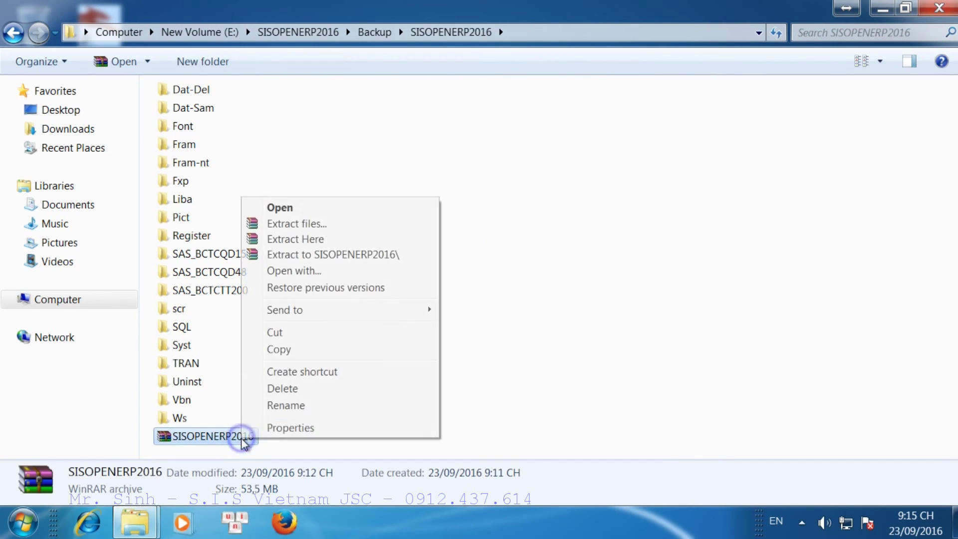
click(278, 349)
Paste the SISOPENERP2016 archive into "So lieu ngay 23 09 2016" in folder D on the Shared Folders (Z:) drive
click(69, 299)
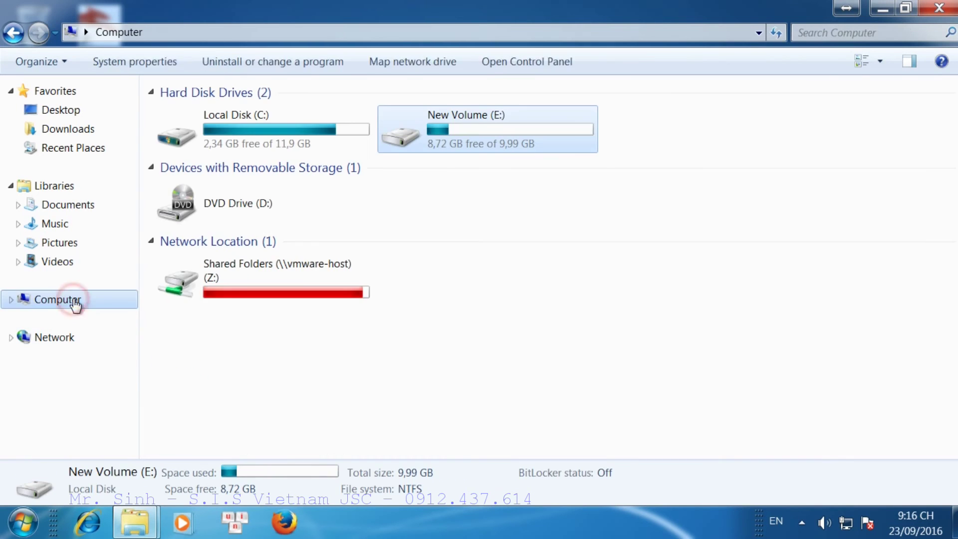
double_click(247, 274)
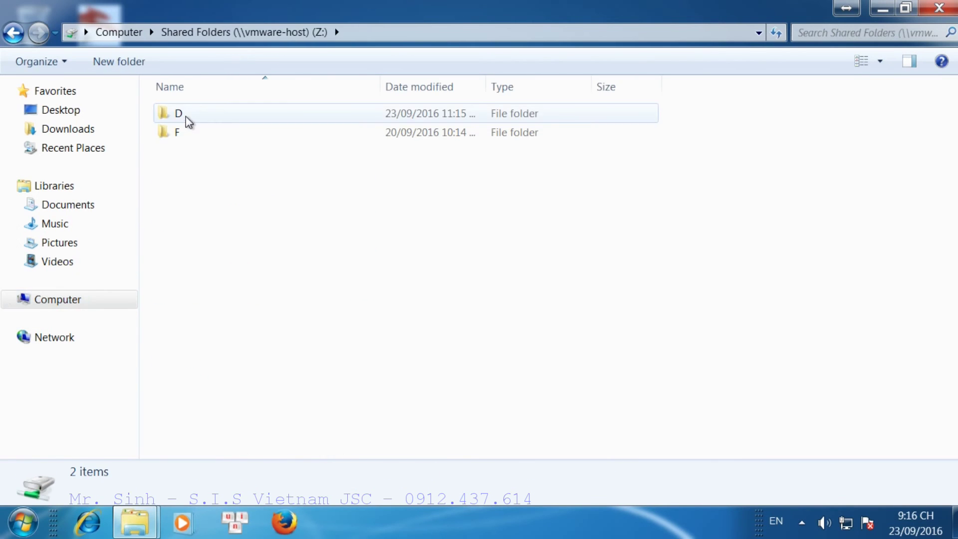
double_click(184, 114)
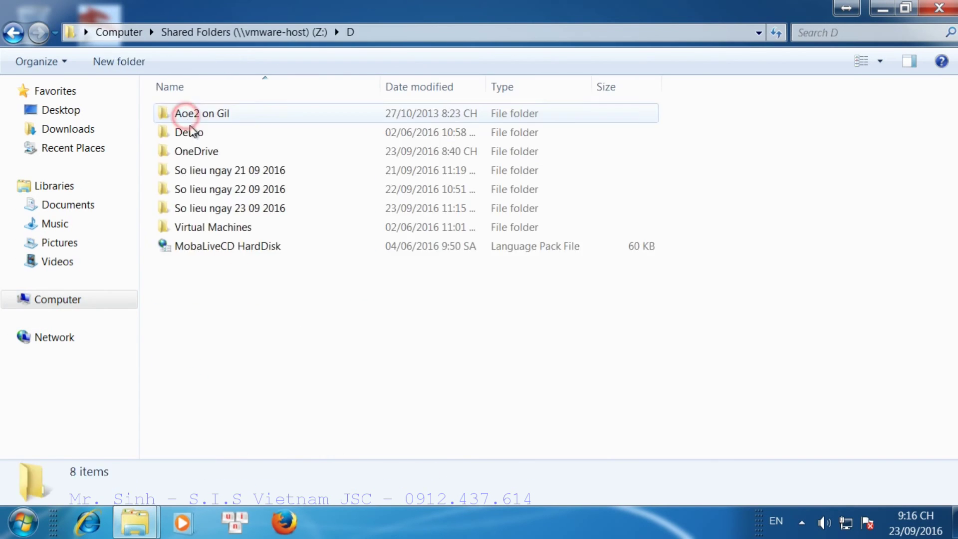
double_click(221, 215)
right_click(265, 251)
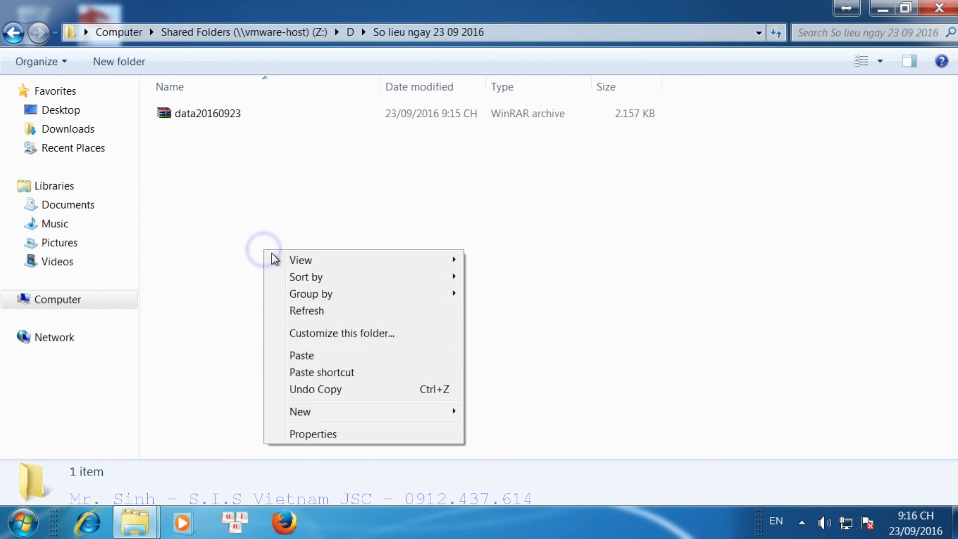
click(301, 356)
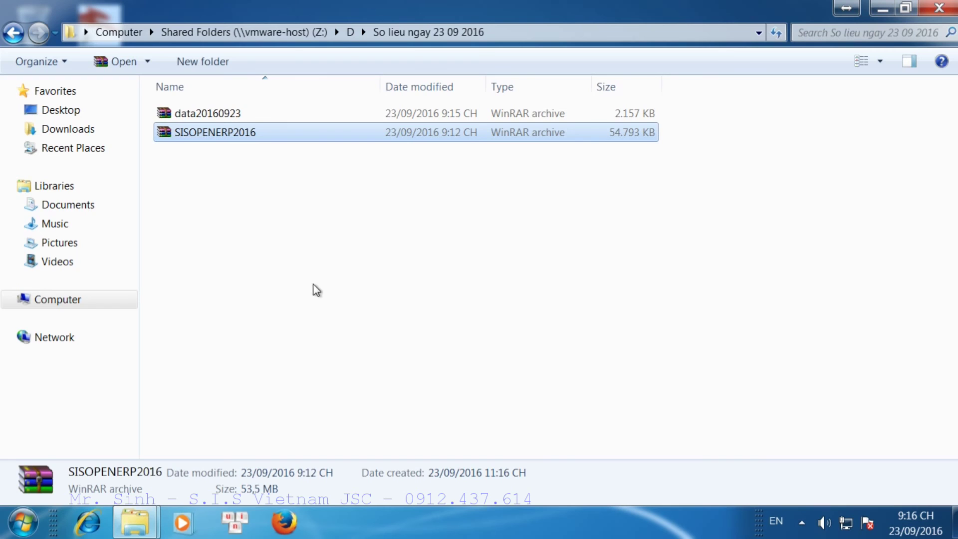
Select both archives to check them, return to folder D and close the Explorer window
click(325, 267)
drag(336, 258, 177, 94)
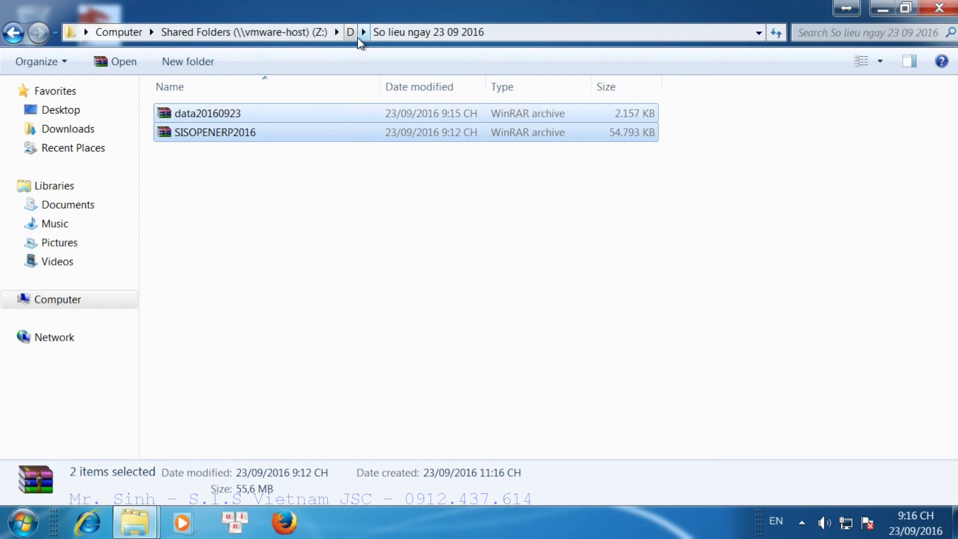
click(351, 32)
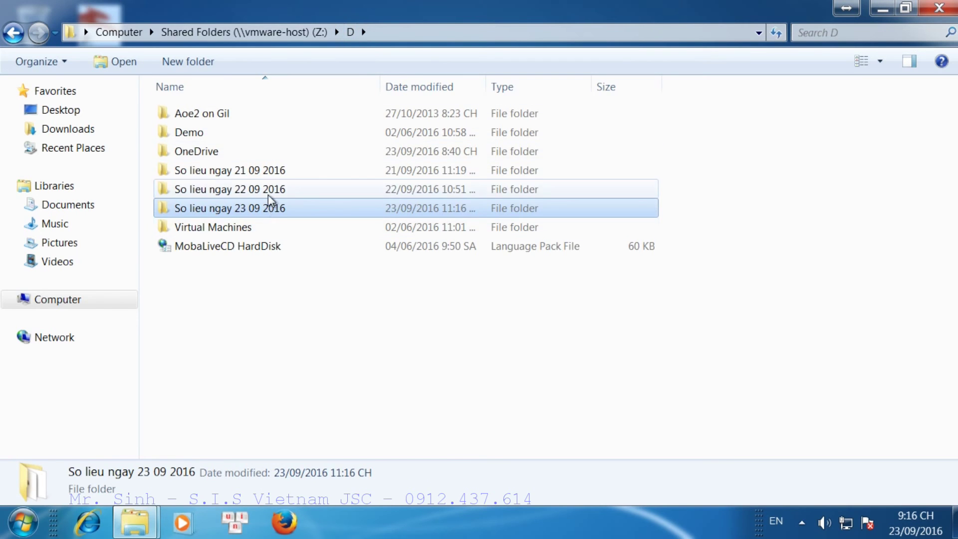
click(930, 10)
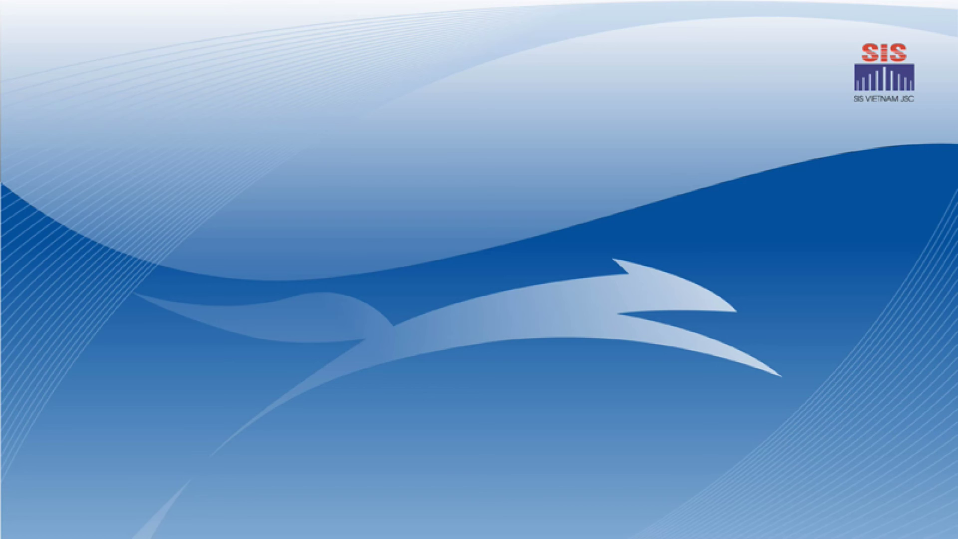